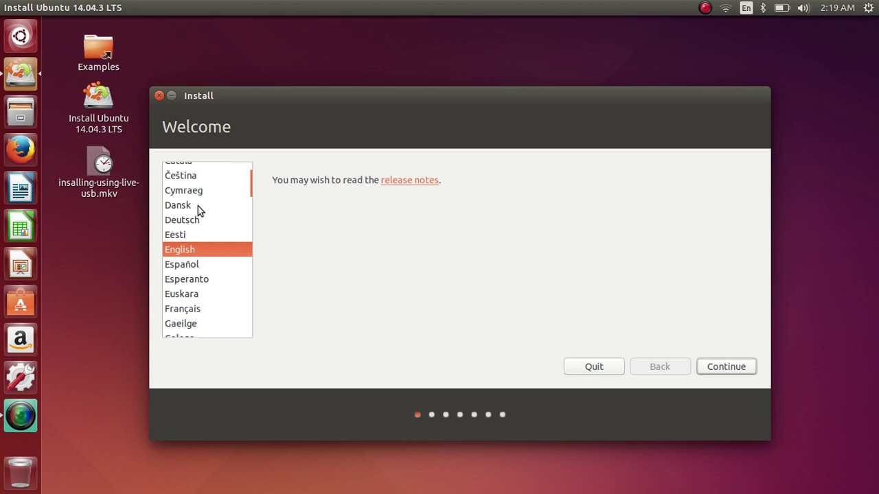
# Step: Keep English and continue past the preparation page with updates and third-party software unticked
pyautogui.click(726, 367)
pyautogui.click(725, 367)
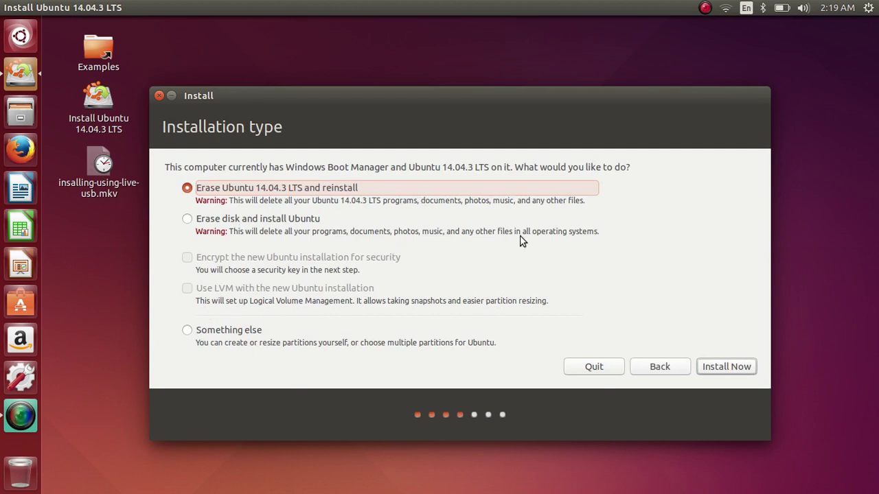
# Step: Select 'Something else' as the installation type for manual partitioning
pyautogui.click(186, 331)
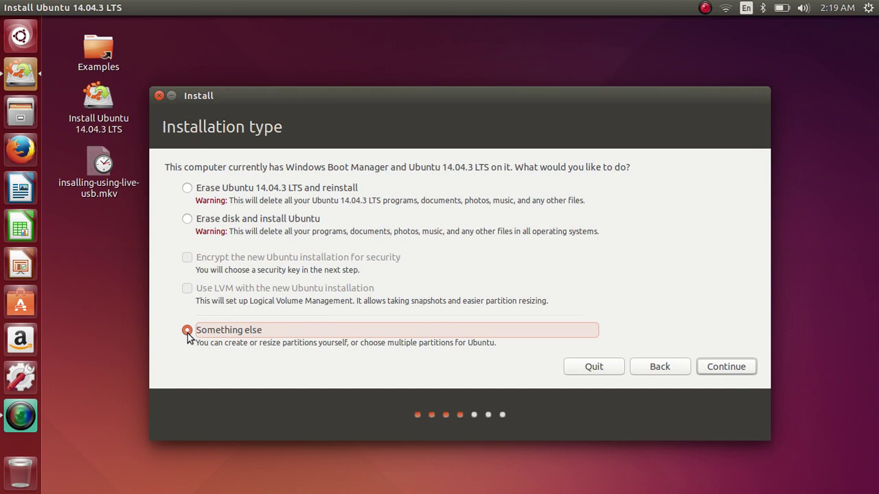
pyautogui.click(9, 114)
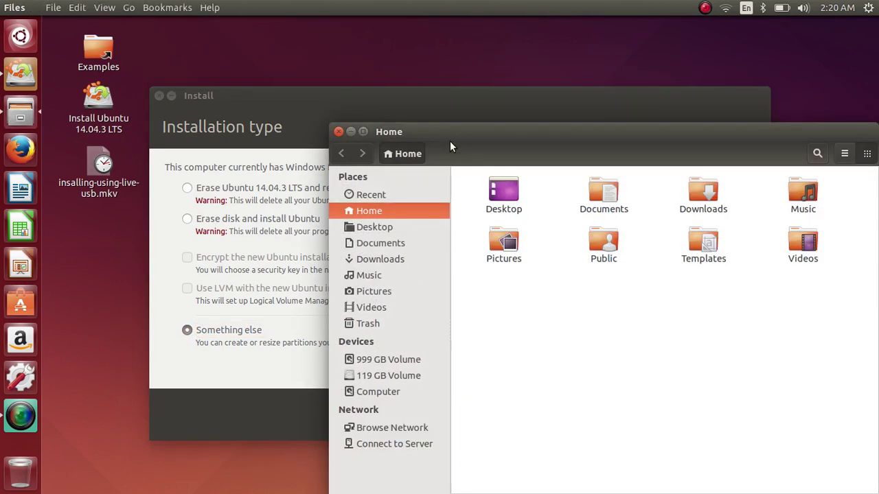
pyautogui.moveTo(449, 141); pyautogui.dragTo(275, 45)
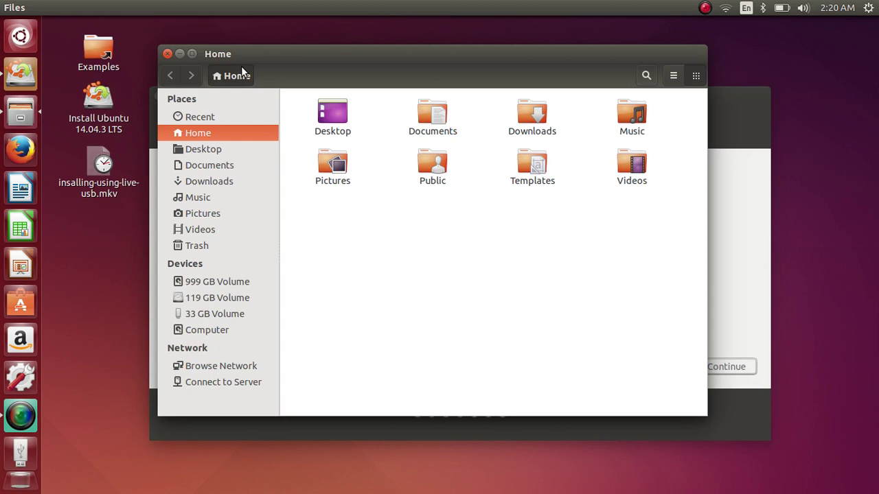
pyautogui.click(214, 314)
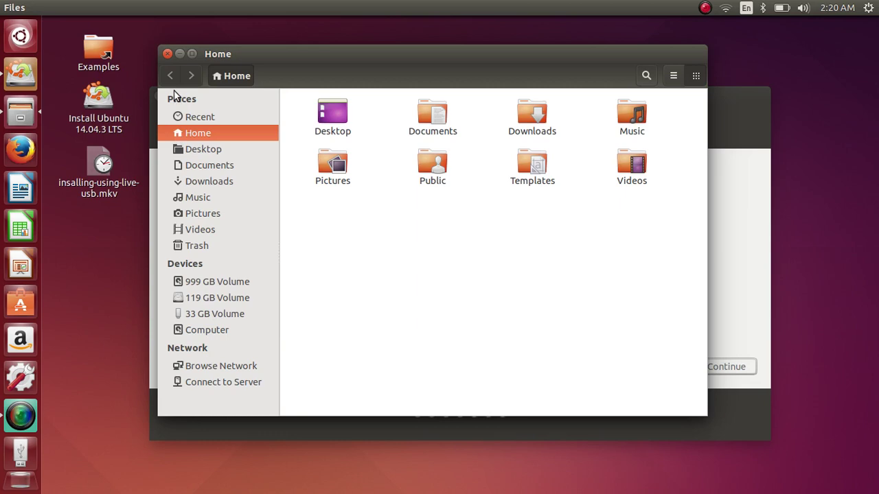
pyautogui.click(163, 52)
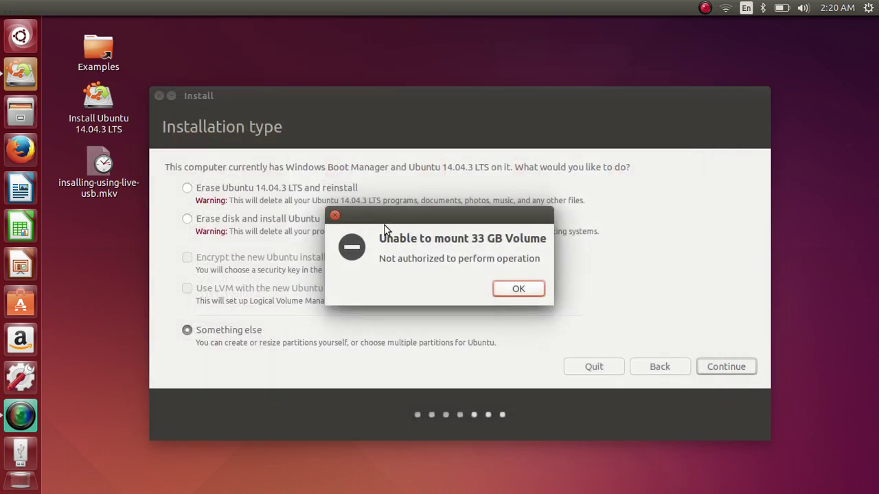
pyautogui.click(518, 288)
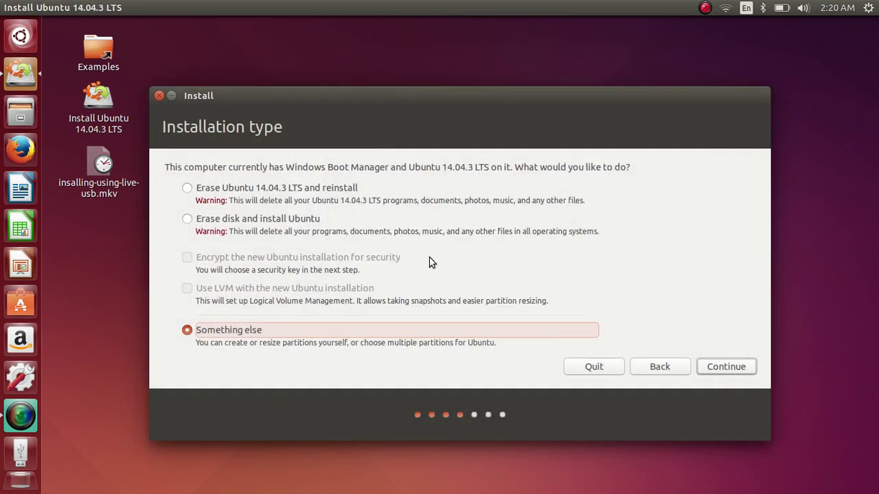
# Step: Move to the partition list and select /dev/sda, then /dev/sdb to view its partitions
pyautogui.click(720, 368)
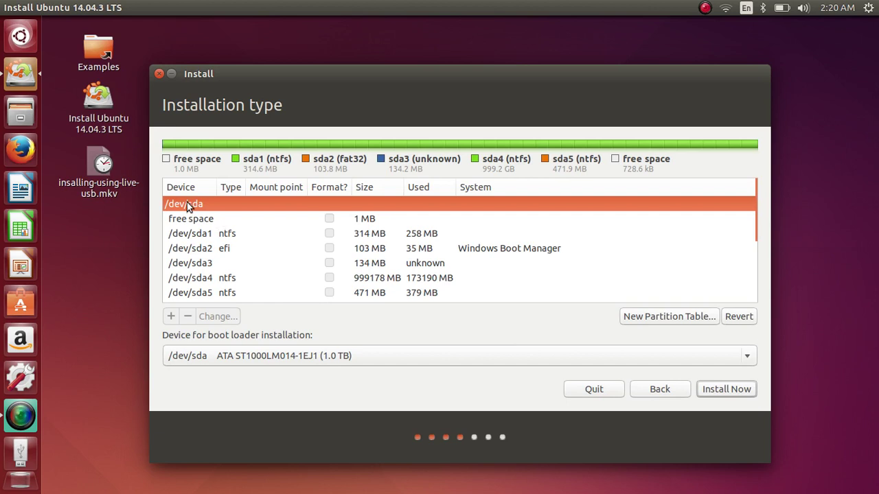
pyautogui.click(514, 254)
pyautogui.click(171, 209)
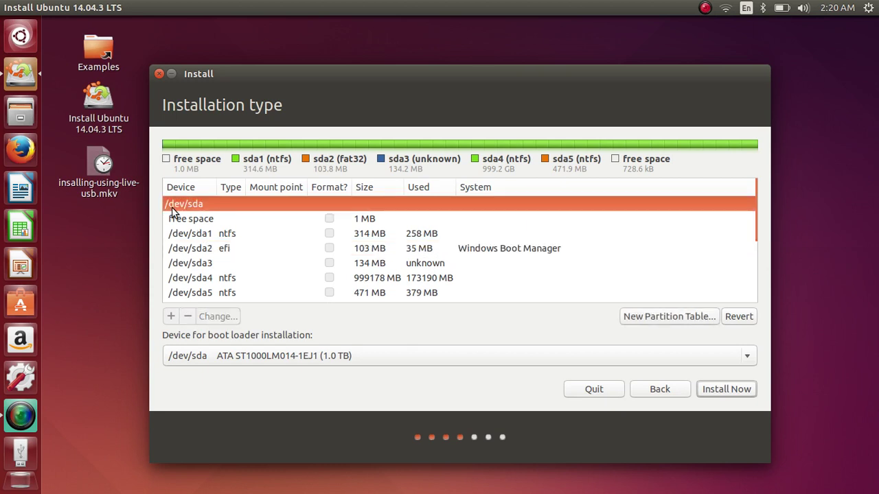
pyautogui.scroll(-3, 172, 211)
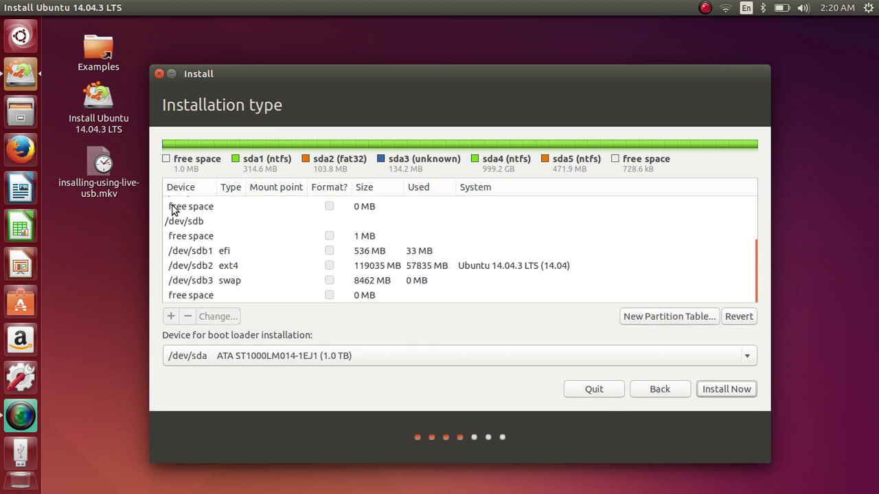
pyautogui.click(174, 223)
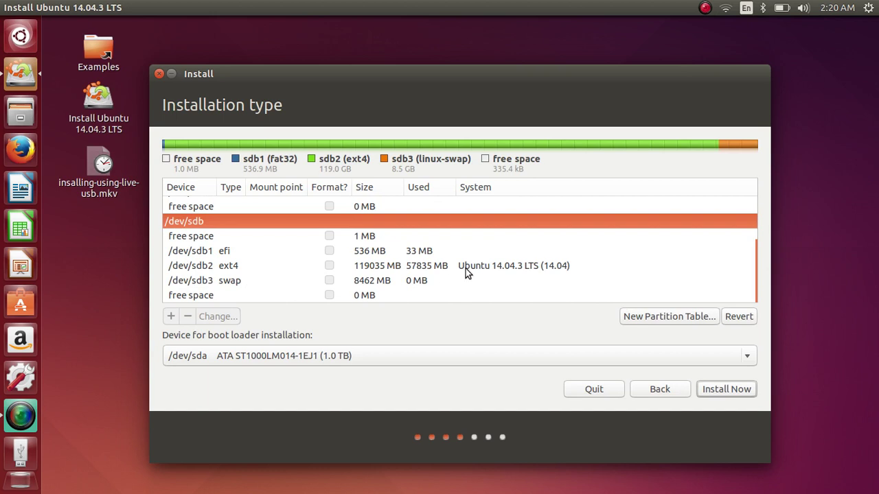
# Step: Recheck /dev/sda and /dev/sdb's efi, ext4 and swap partitions, then return to installation type
pyautogui.scroll(3, 391, 287)
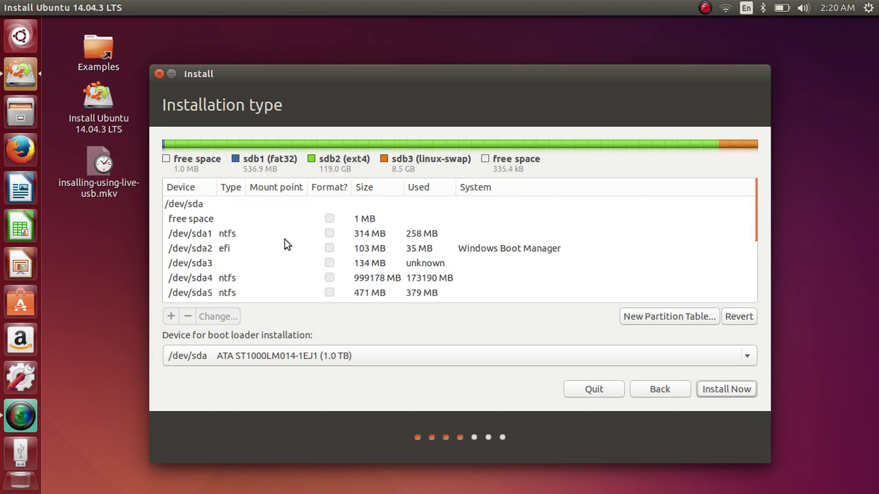
pyautogui.click(207, 214)
pyautogui.click(197, 206)
pyautogui.scroll(-5, 201, 213)
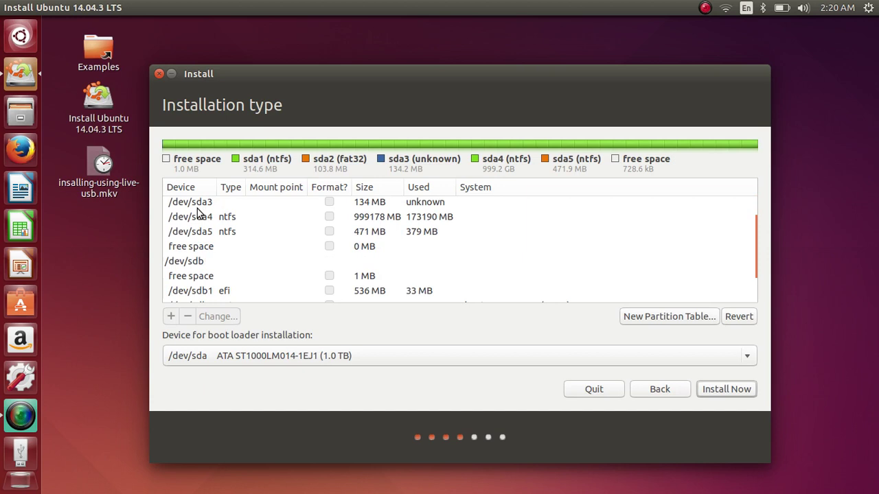
pyautogui.click(195, 225)
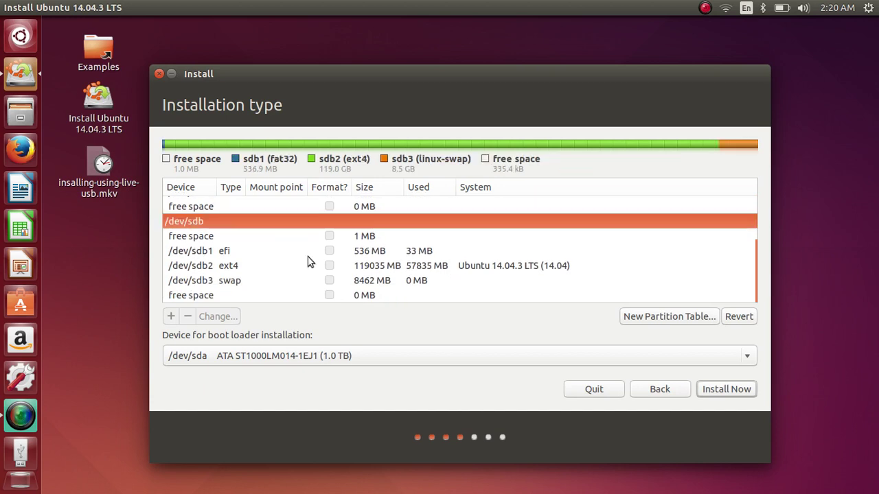
pyautogui.scroll(5, 308, 257)
pyautogui.scroll(-5, 308, 258)
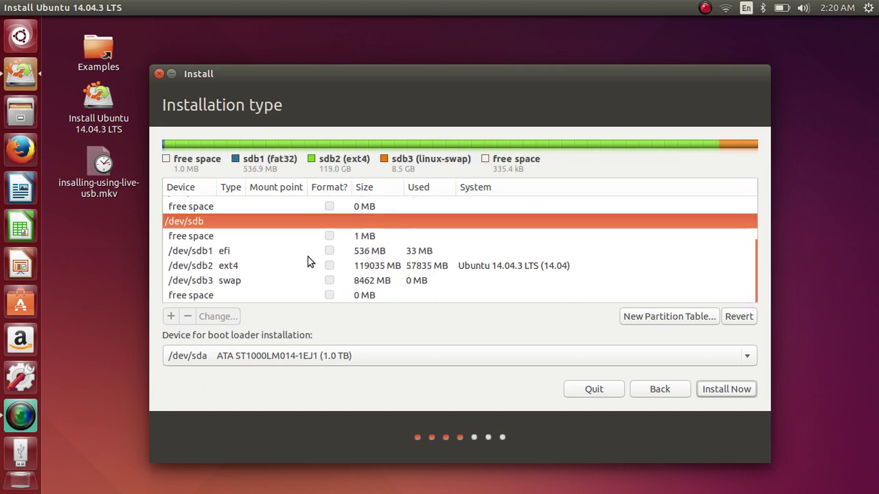
pyautogui.scroll(5, 307, 257)
pyautogui.scroll(-5, 307, 257)
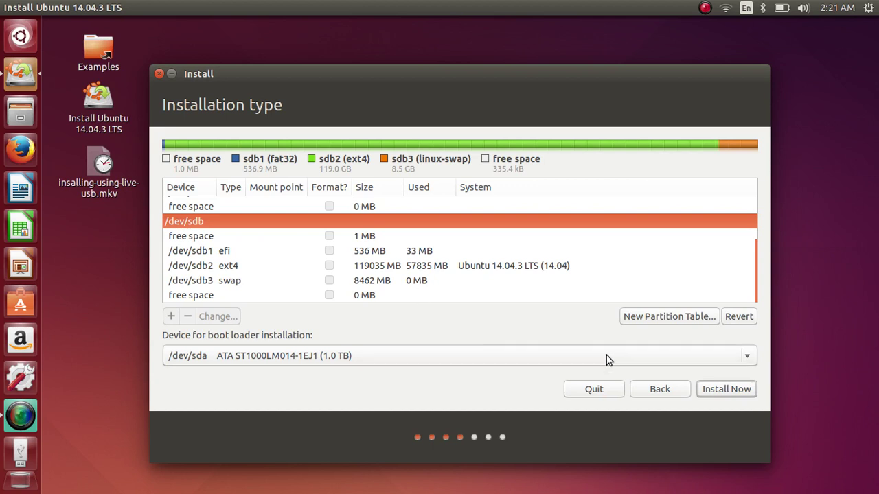
pyautogui.click(639, 391)
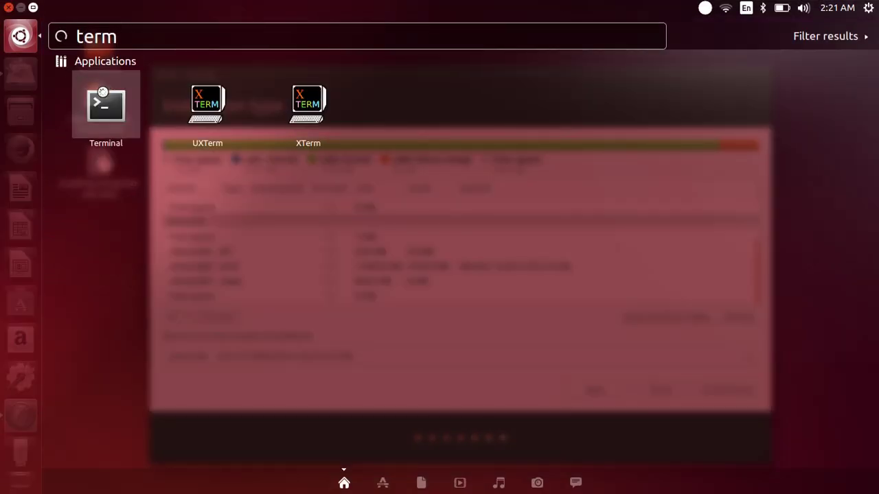
# Step: Launch Terminal from the Dash's 'term' search results
pyautogui.click(101, 91)
pyautogui.press('Return')
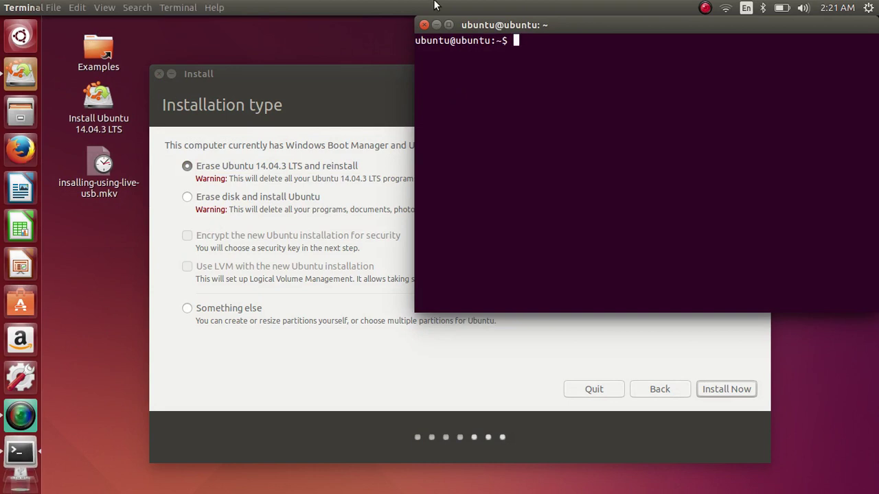
# Step: Maximize Terminal, run ls /dev and highlight the sdb1 and sdf device names
pyautogui.doubleClick(446, 22)
pyautogui.write('ls /dev')
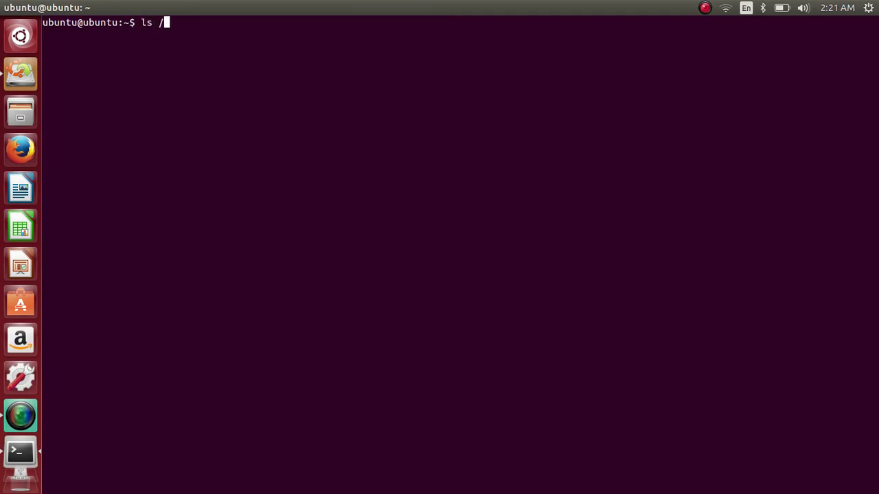
pyautogui.press('Return')
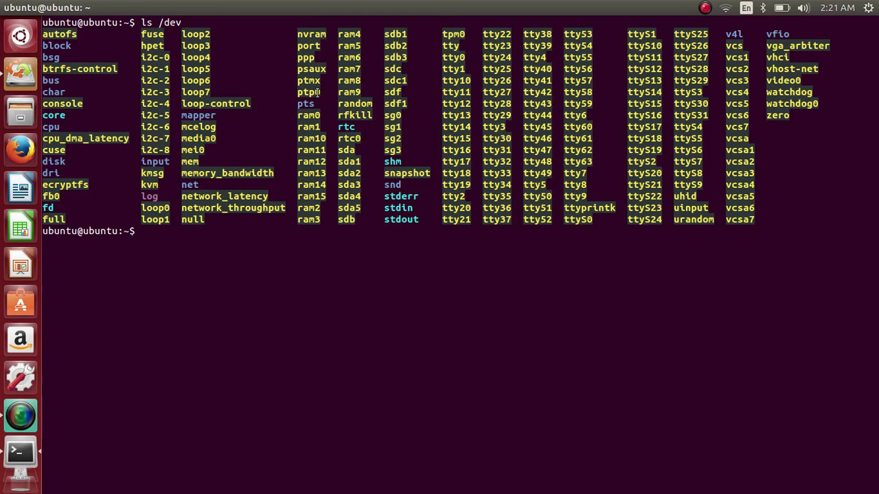
pyautogui.moveTo(382, 34); pyautogui.dragTo(393, 33)
pyautogui.moveTo(383, 92); pyautogui.dragTo(402, 92)
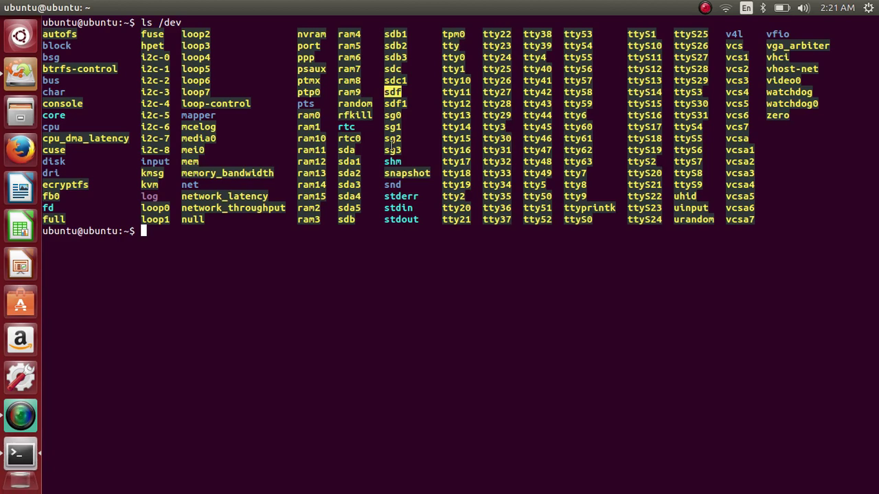
# Step: Rerun ls /dev until sdf and sdf1 appear, then return to the installer
pyautogui.press('Up')
pyautogui.press('Return')
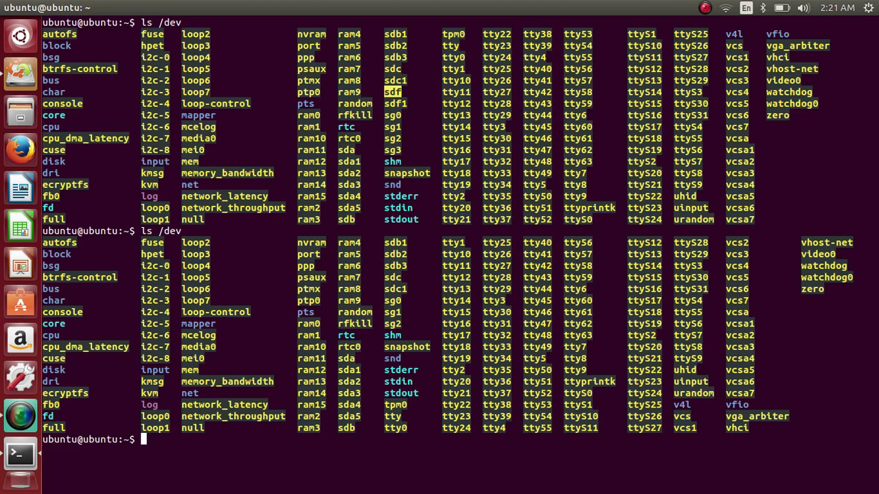
pyautogui.press('Up')
pyautogui.press('Return')
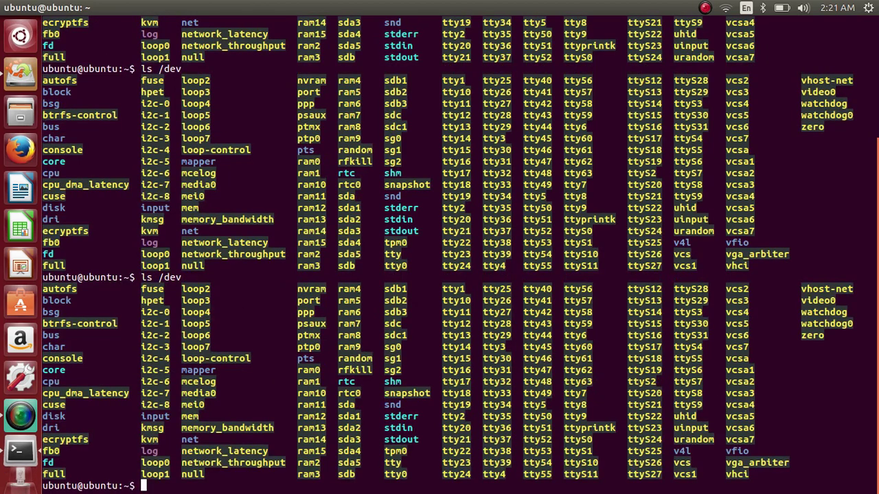
pyautogui.write('ls /dev')
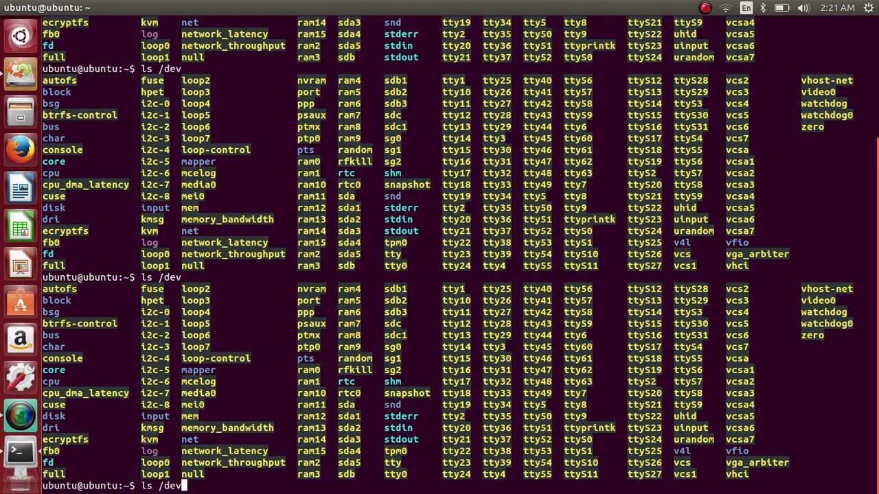
pyautogui.press('Return')
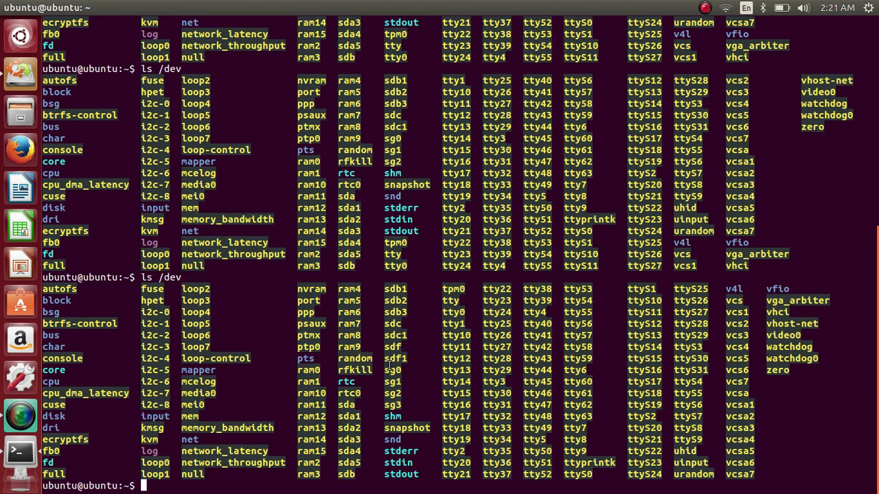
pyautogui.hotkey('alt', 'Tab')
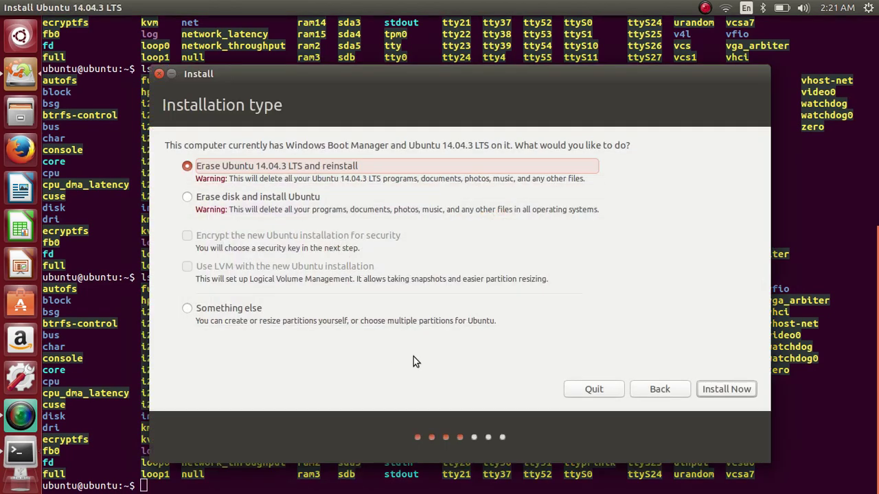
# Step: Choose 'Something else' and set the boot loader device to the PNY USB drive /dev/sdf
pyautogui.click(242, 314)
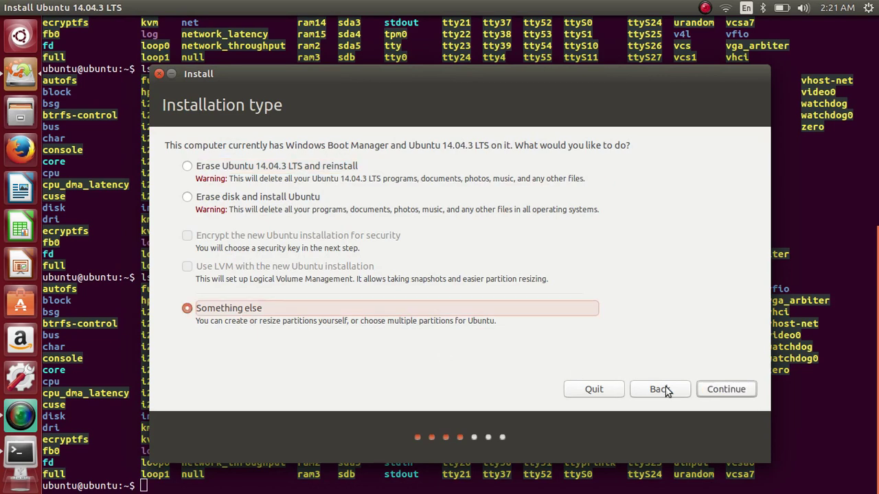
pyautogui.click(714, 389)
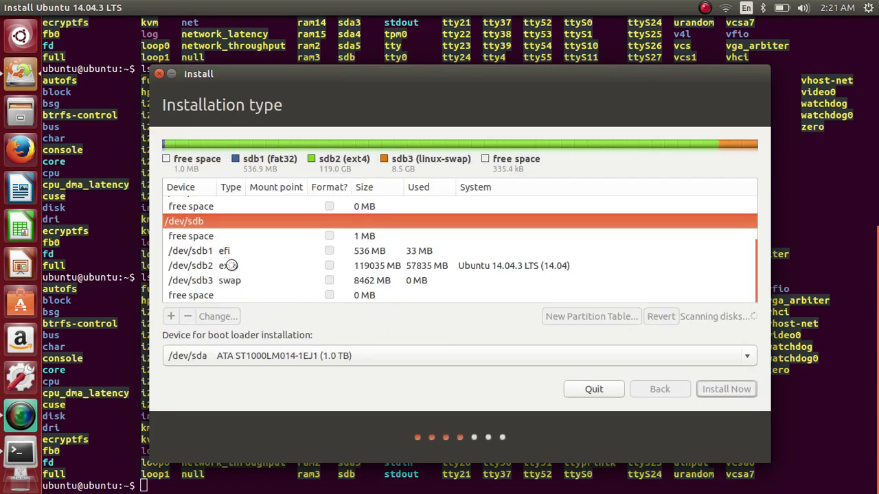
pyautogui.scroll(-5, 232, 270)
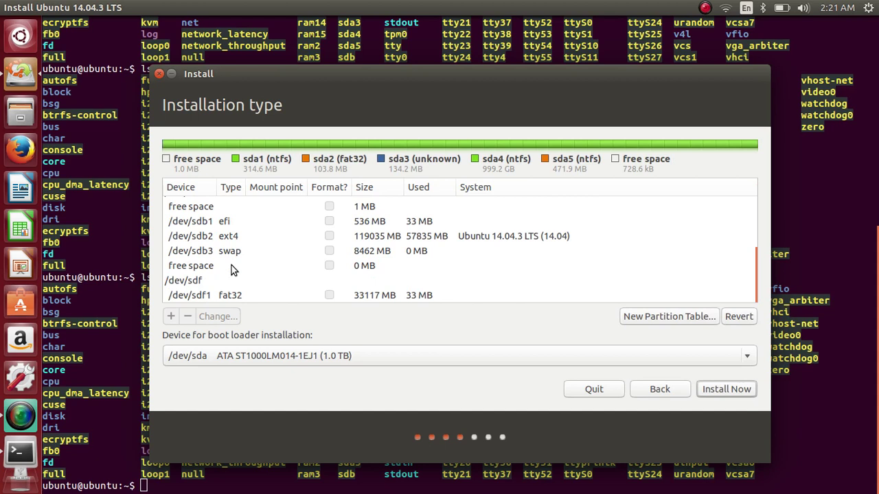
pyautogui.click(200, 301)
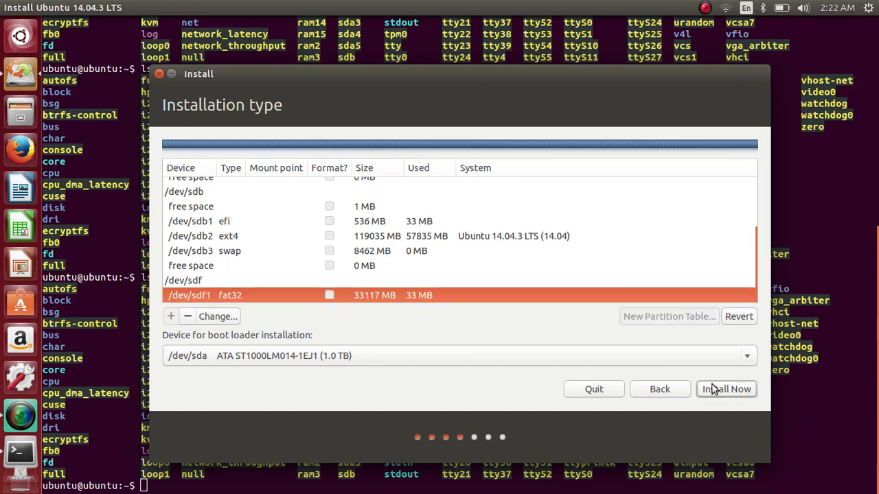
pyautogui.click(295, 354)
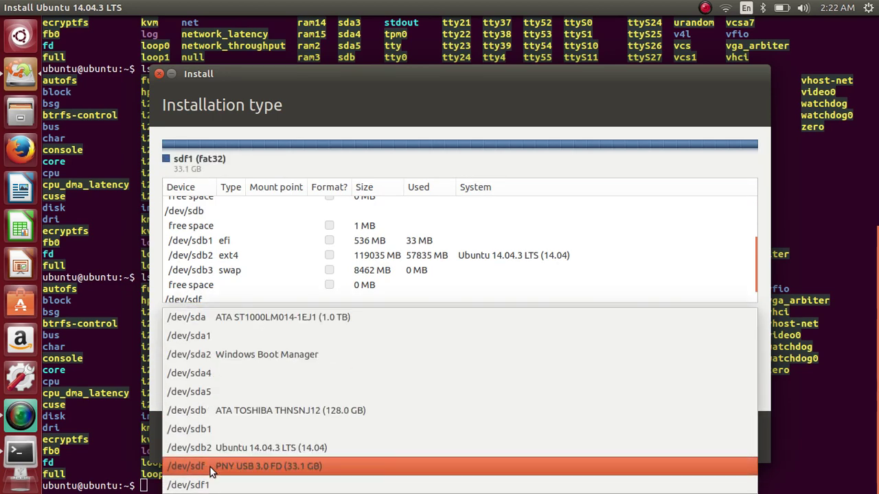
pyautogui.click(210, 471)
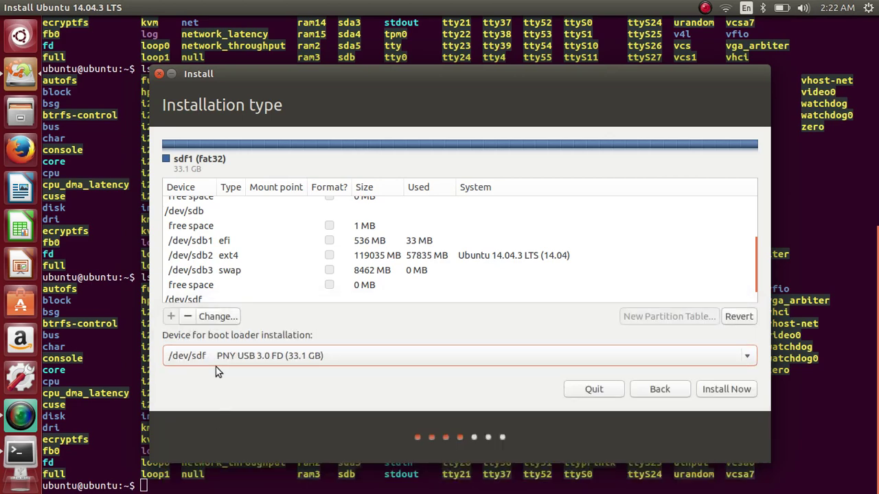
# Step: Delete the /dev/sdf1 fat32 partition and select the resulting free space
pyautogui.scroll(-1, 200, 300)
pyautogui.click(206, 291)
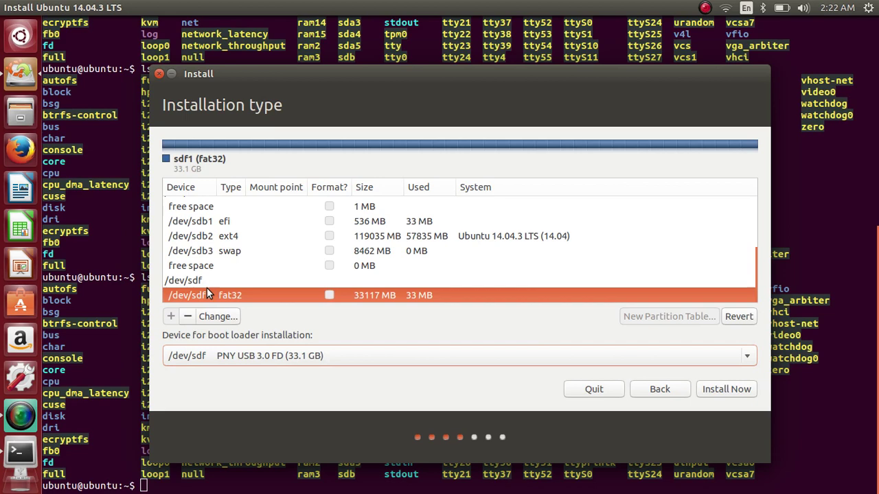
pyautogui.click(187, 317)
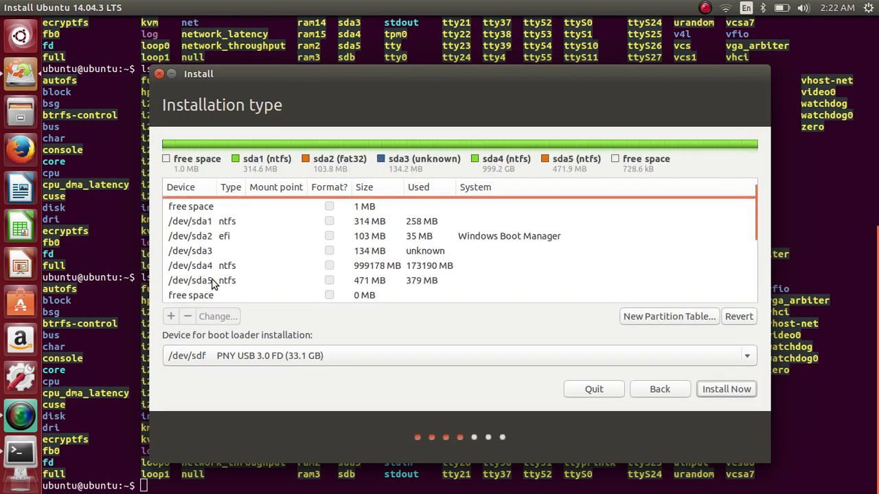
pyautogui.click(222, 296)
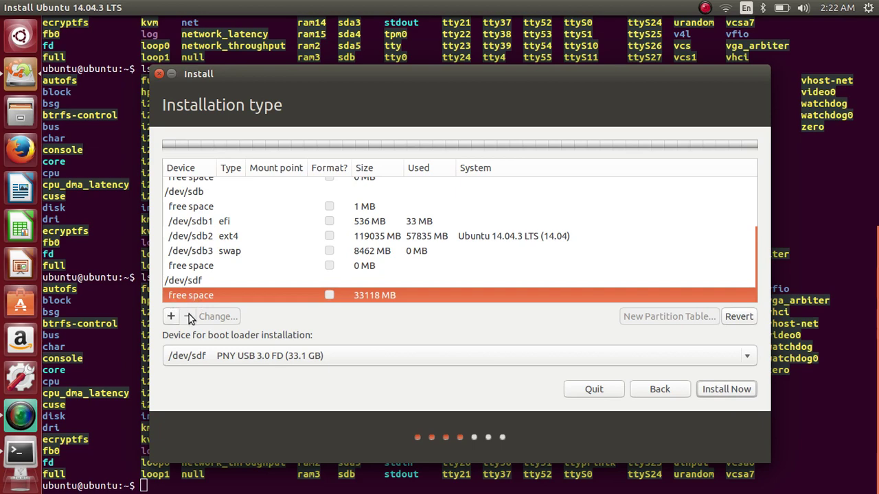
# Step: Create a 600 MB swap area in the USB drive's free space
pyautogui.click(171, 318)
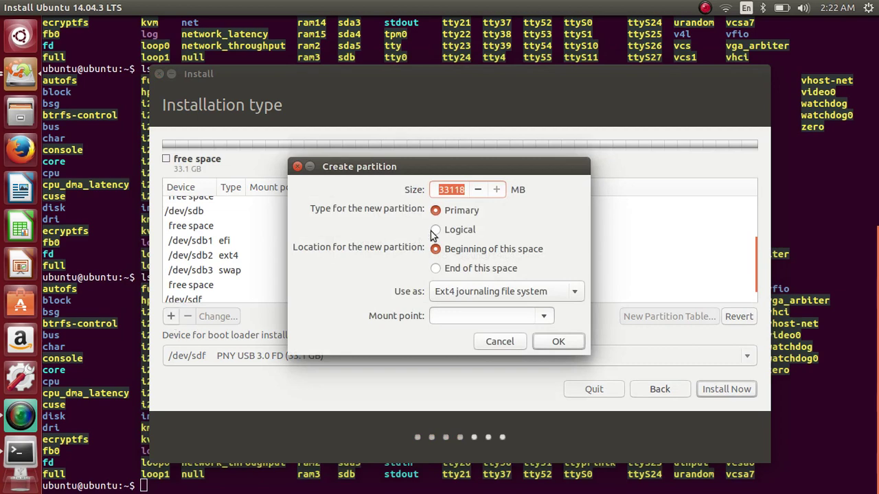
pyautogui.write('600')
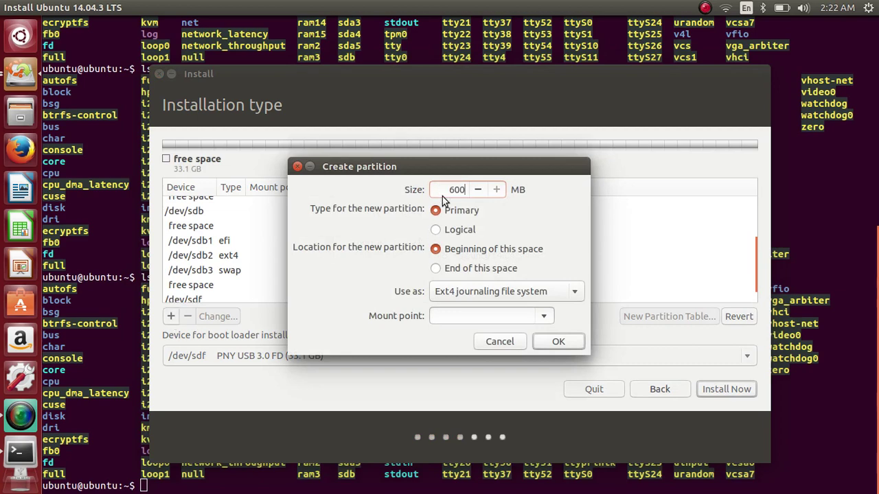
pyautogui.click(575, 292)
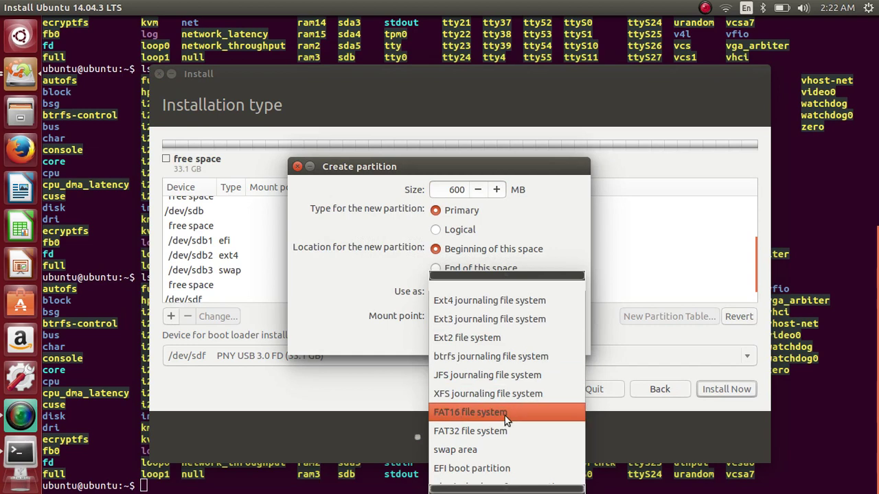
pyautogui.click(492, 450)
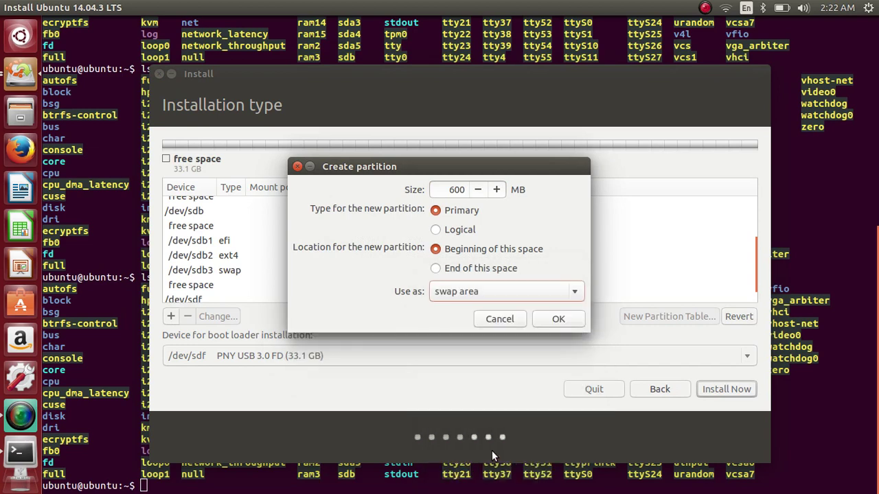
pyautogui.click(557, 320)
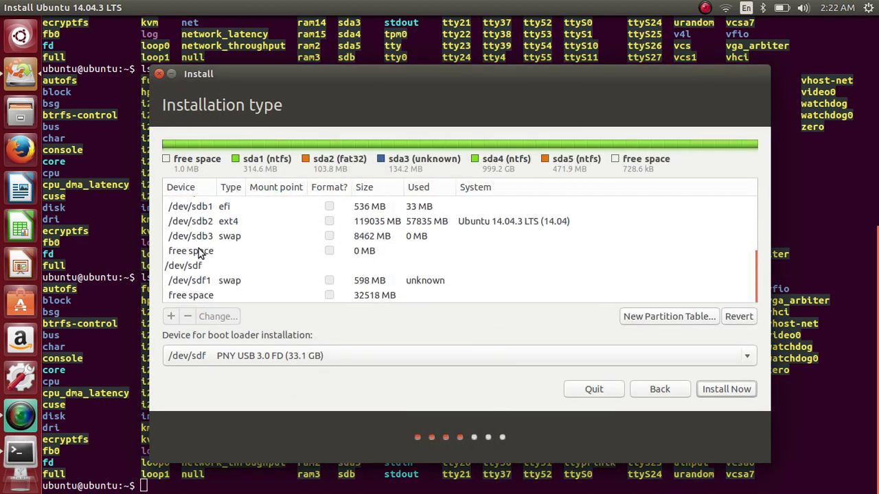
# Step: Add a 200 MB EFI boot partition in the remaining free space
pyautogui.click(196, 295)
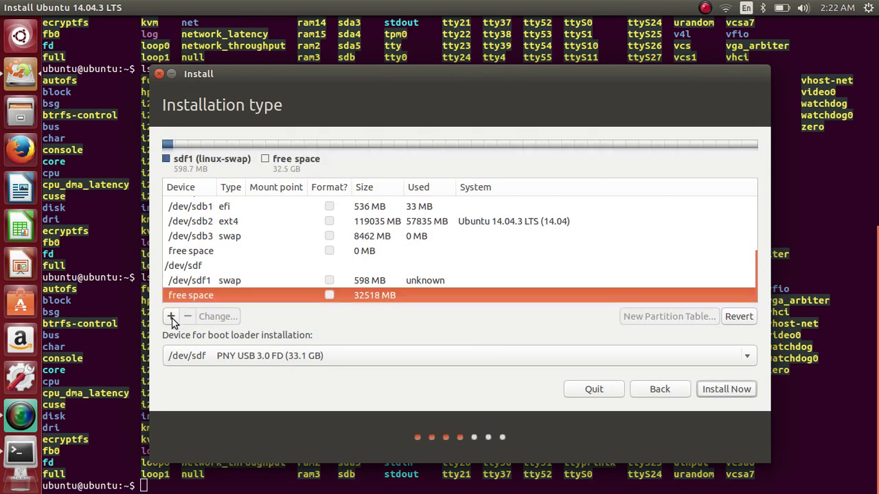
pyautogui.click(171, 316)
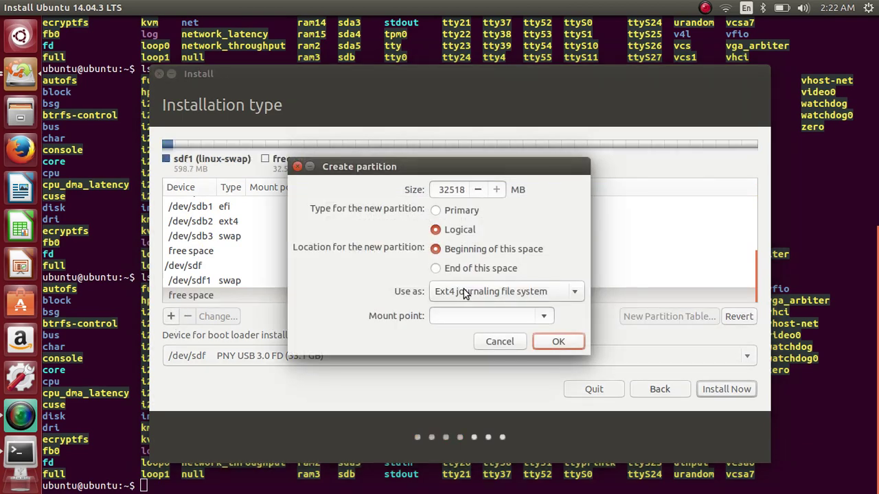
pyautogui.doubleClick(442, 189)
pyautogui.write('200')
pyautogui.click(580, 296)
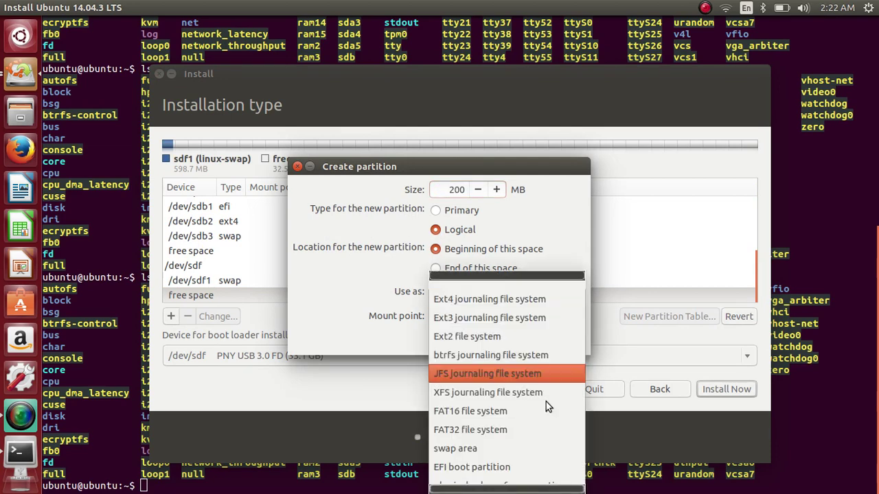
pyautogui.click(514, 462)
pyautogui.click(549, 323)
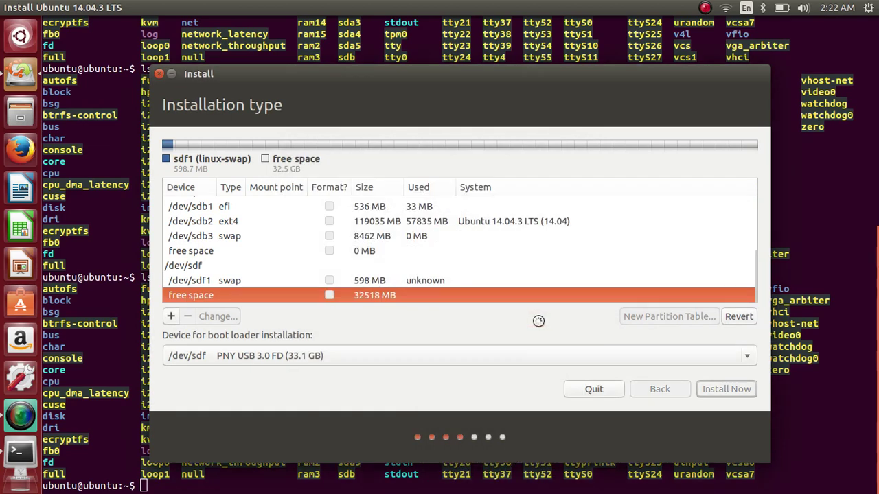
# Step: Create an ext4 partition mounted at / from the last free space
pyautogui.click(205, 294)
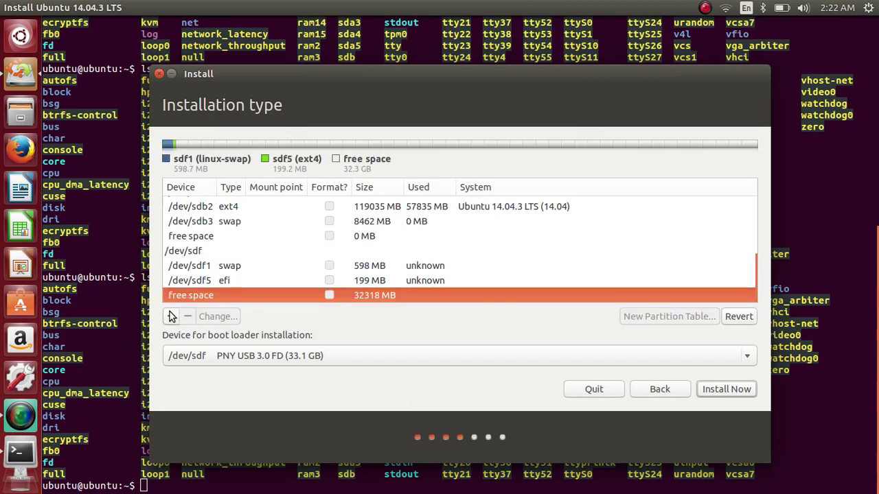
pyautogui.click(171, 317)
pyautogui.click(447, 315)
pyautogui.write('/')
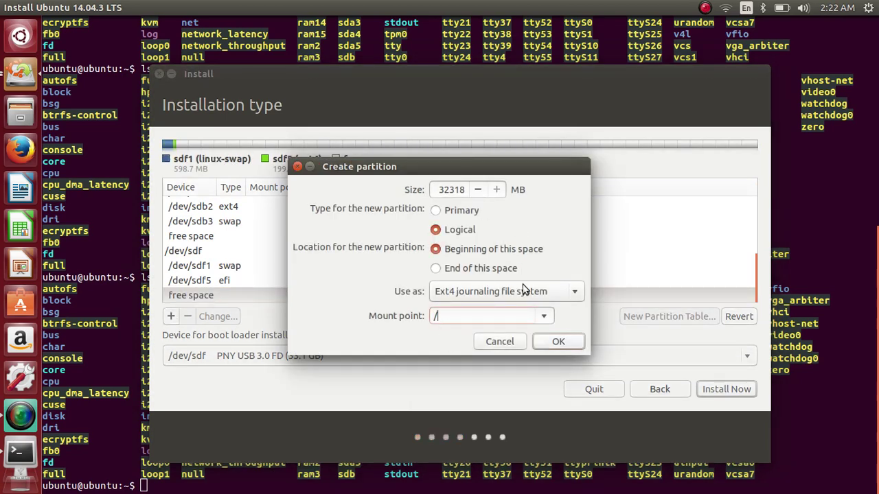
pyautogui.click(557, 342)
# Step: Review the new swap, EFI and ext4 root partitions in the list
pyautogui.scroll(5, 286, 267)
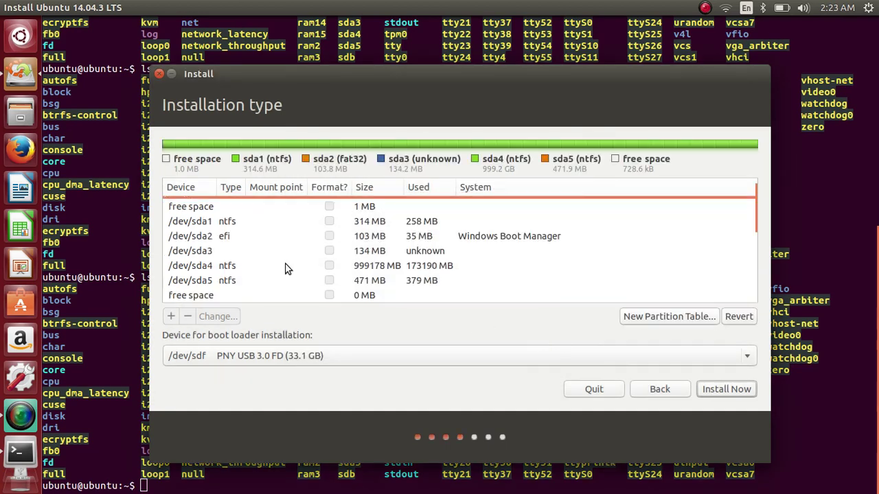
pyautogui.scroll(-5, 288, 272)
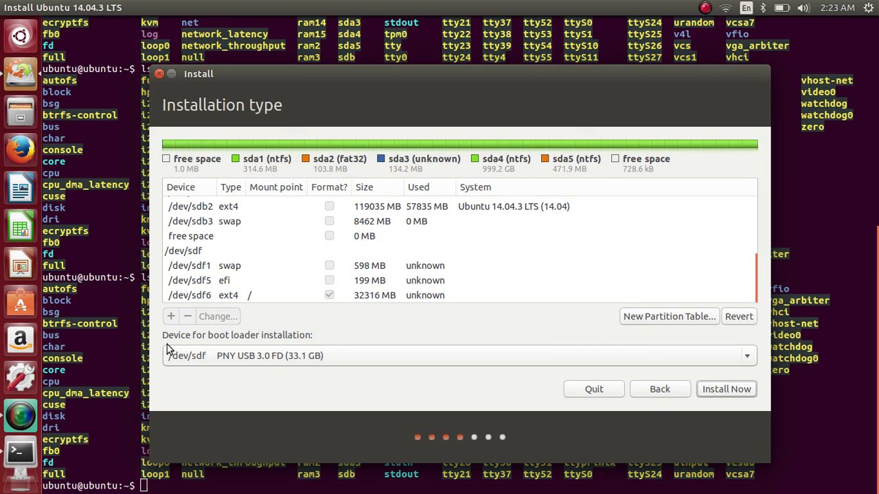
pyautogui.click(203, 265)
pyautogui.click(196, 280)
pyautogui.click(195, 295)
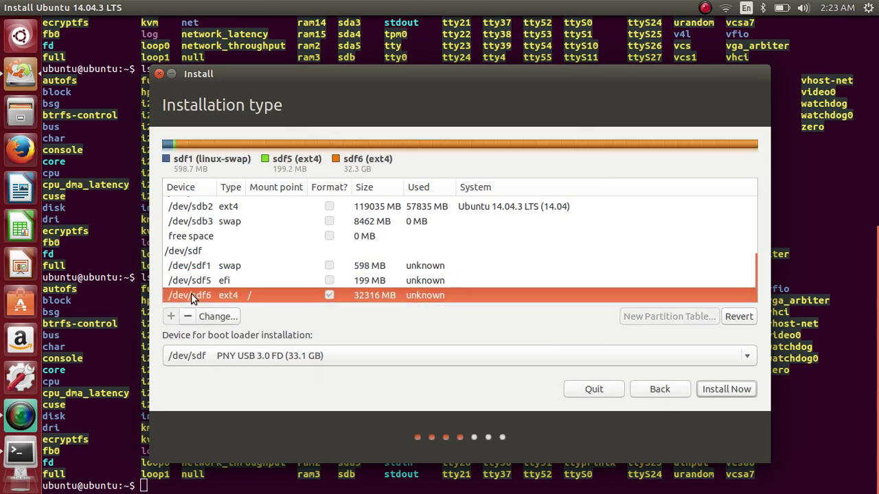
# Step: Start Install Now and confirm writing the partition changes to the disks
pyautogui.click(717, 387)
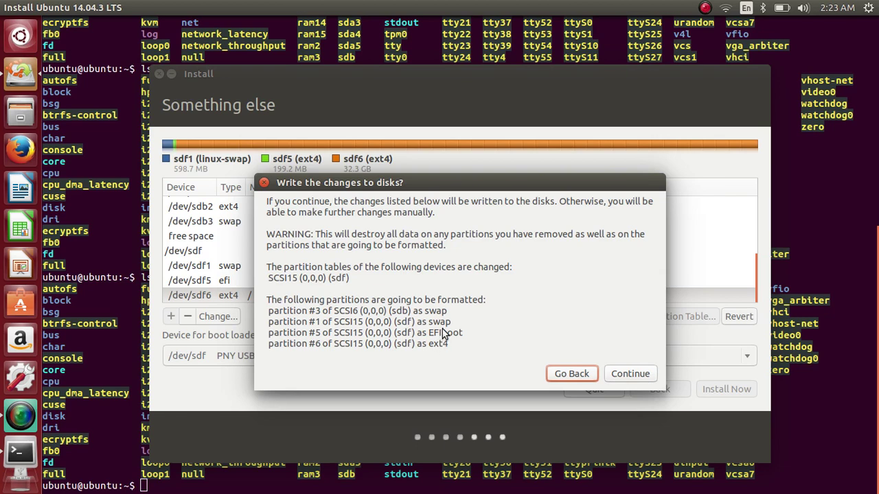
pyautogui.click(618, 373)
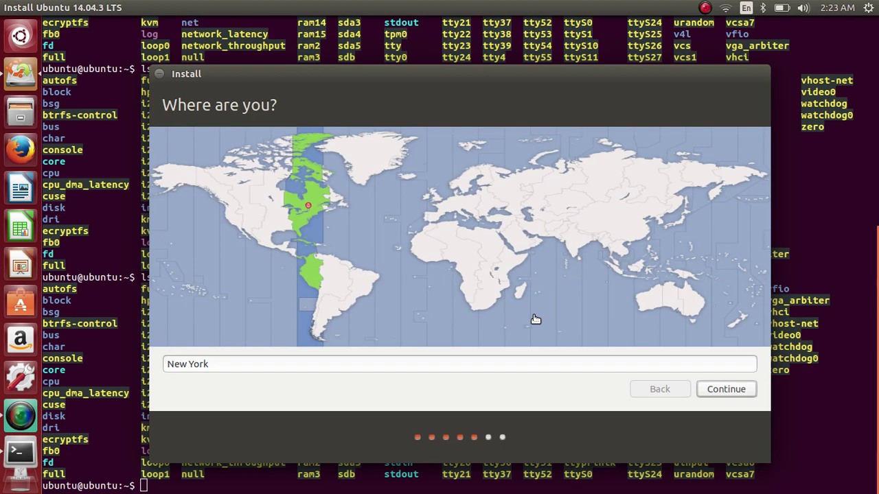
# Step: Keep New York as the location and continue
pyautogui.click(737, 391)
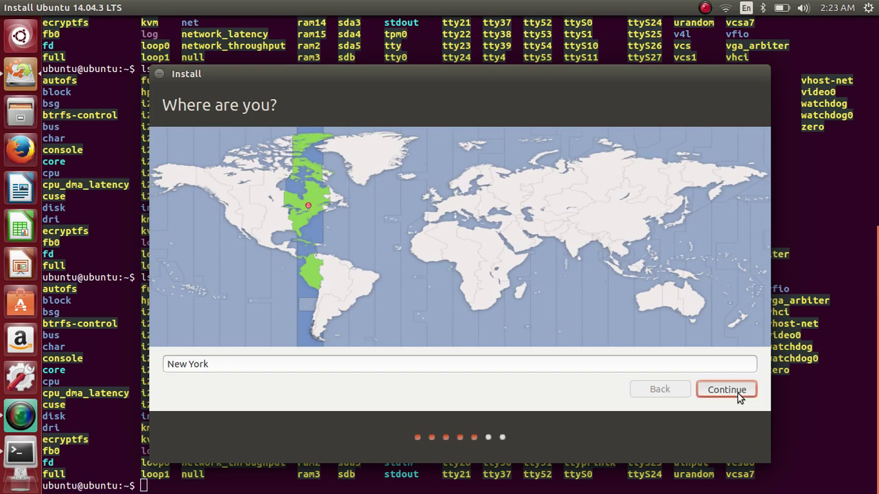